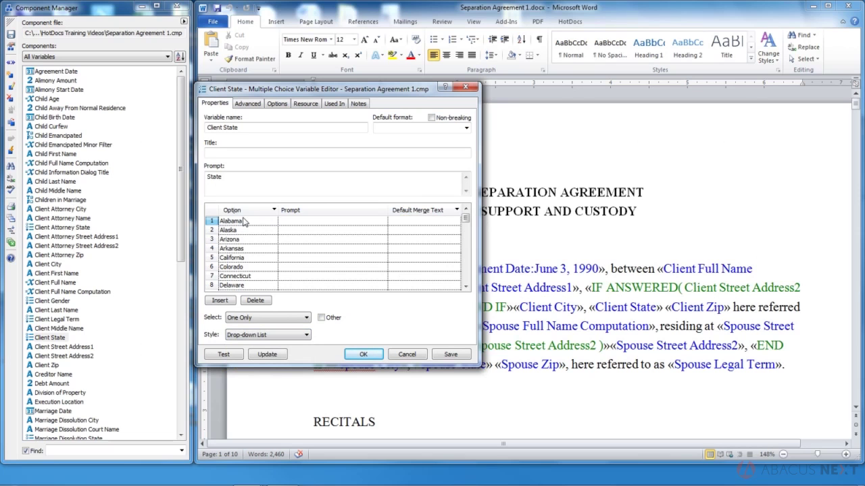
Step: Test the Client State variable and view its list of state options, closing the test unanswered
click(217, 356)
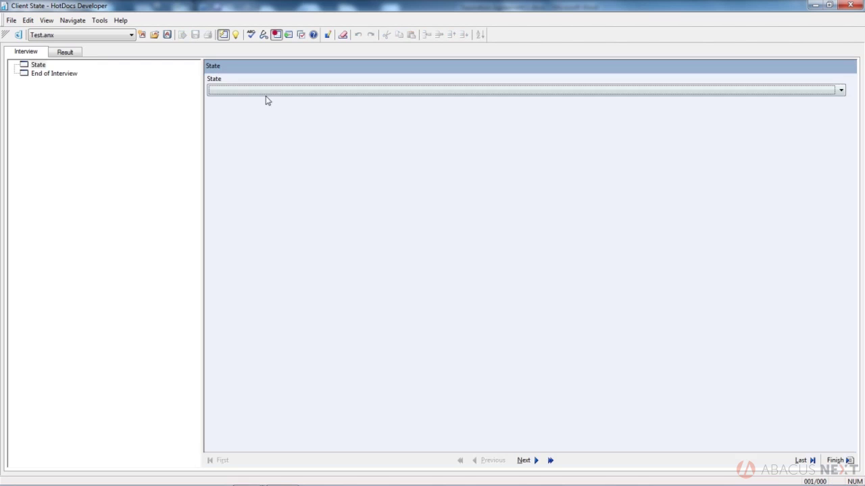
click(264, 92)
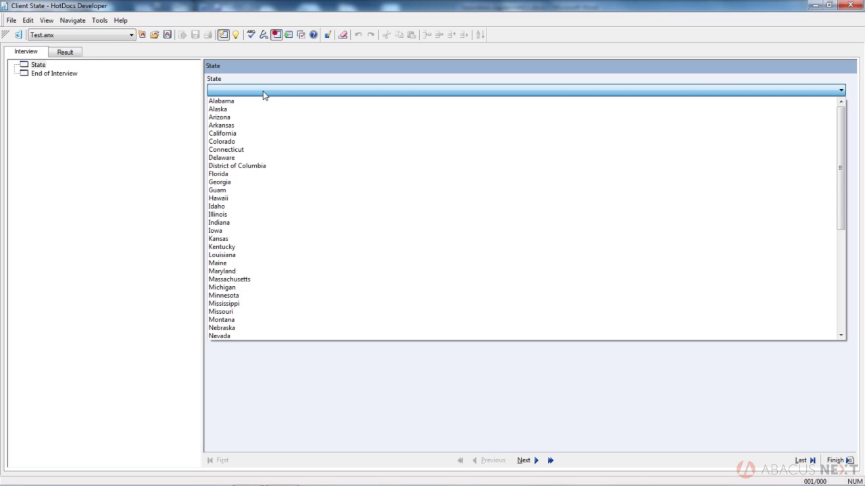
click(849, 6)
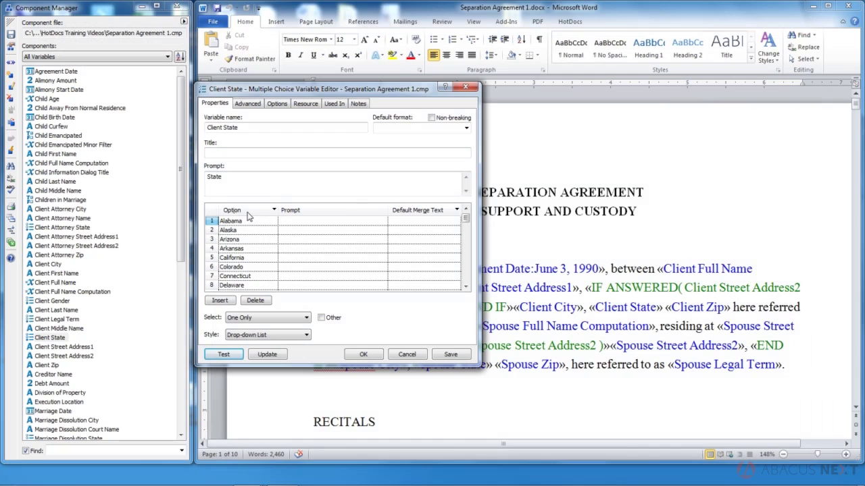
Step: Test the Client State variable with Alabama as the answer, view the merged result, and close the test without saving answers
click(220, 356)
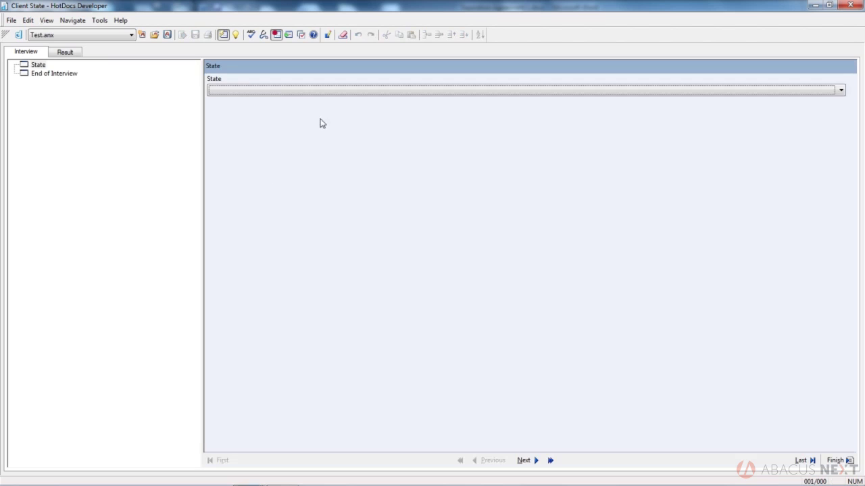
click(280, 91)
click(244, 102)
click(232, 92)
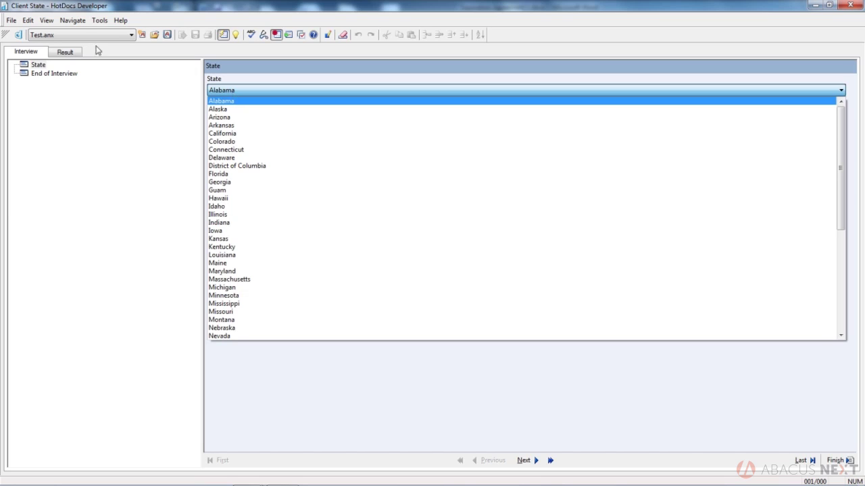
click(242, 86)
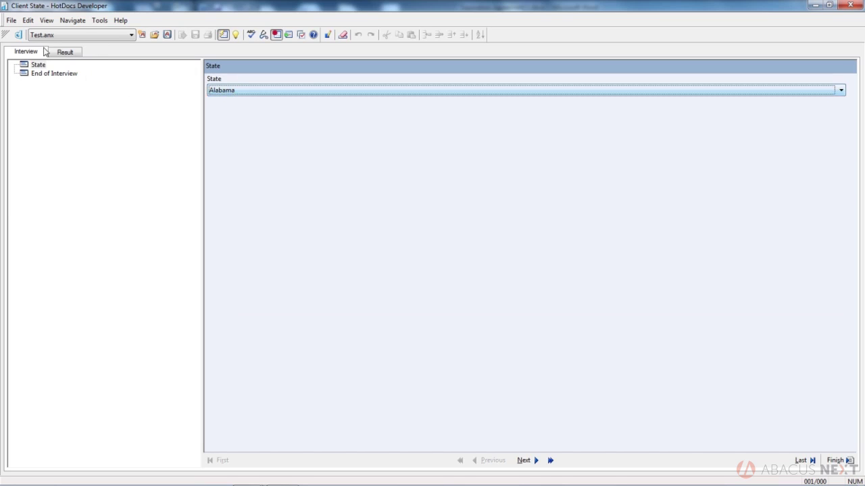
click(71, 54)
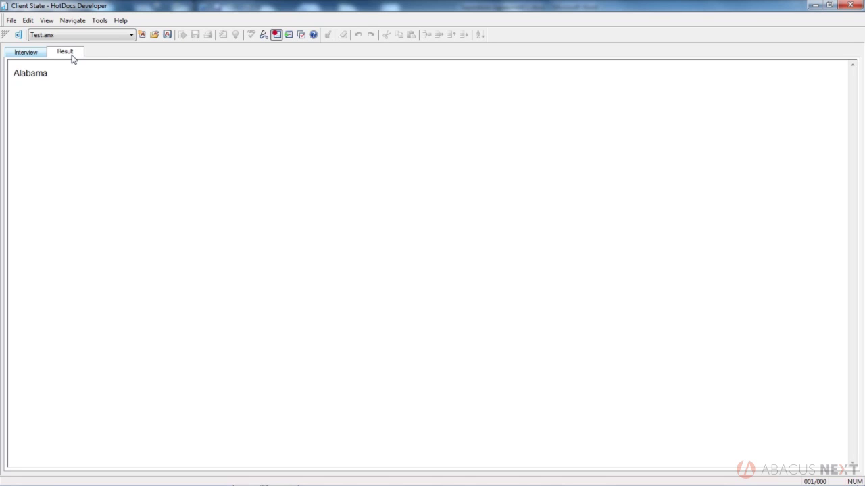
click(37, 53)
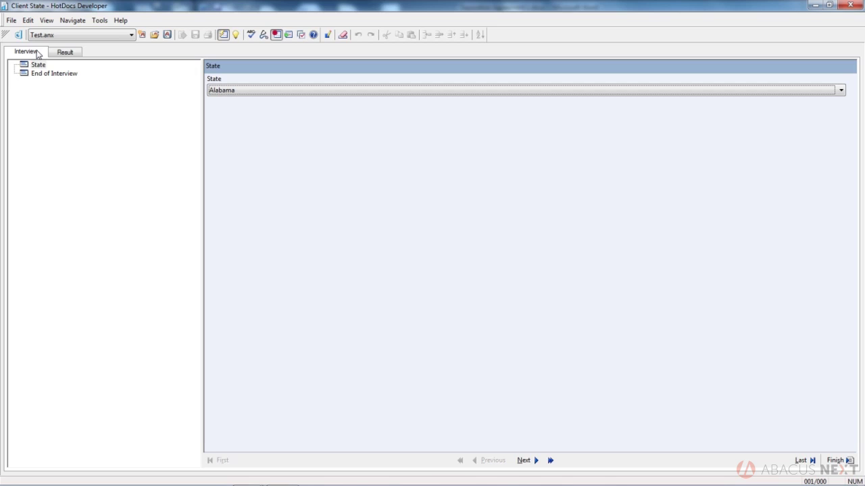
click(850, 5)
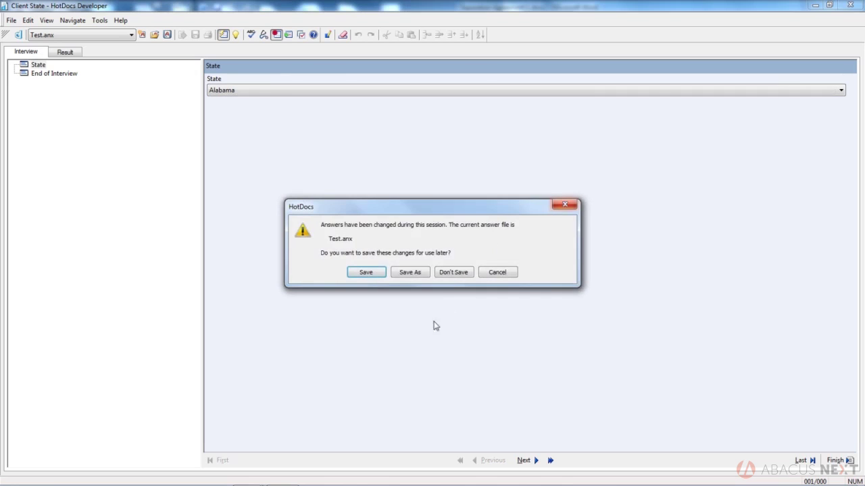
click(454, 272)
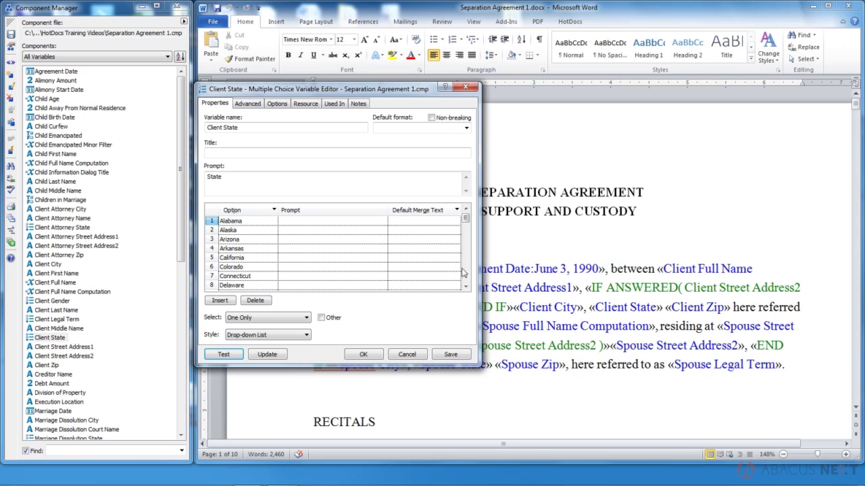
Step: Apply the preset state abbreviations (AL/AK/AZ/AR/CA/CO/CT/DE…) as Client State's default merge text and copy that column
click(454, 213)
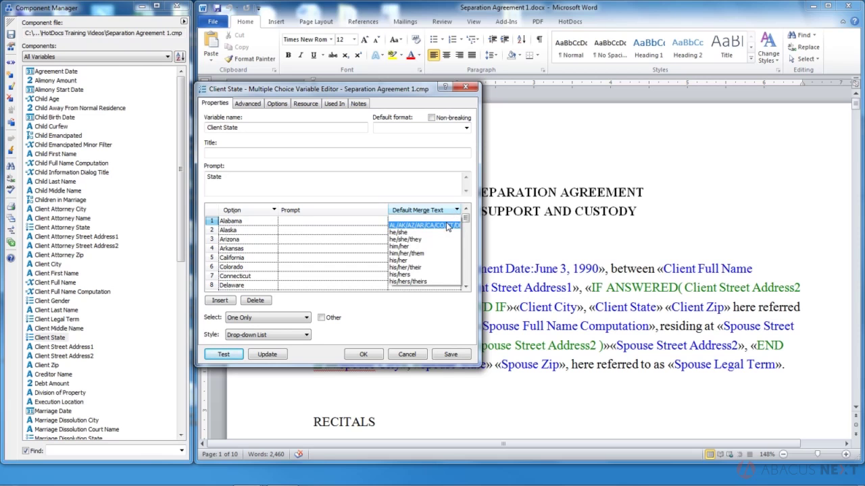
click(446, 226)
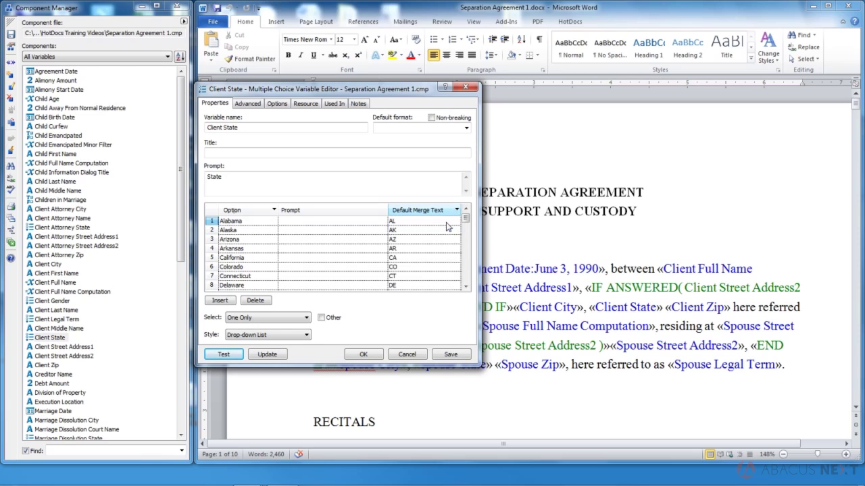
click(447, 212)
click(447, 212)
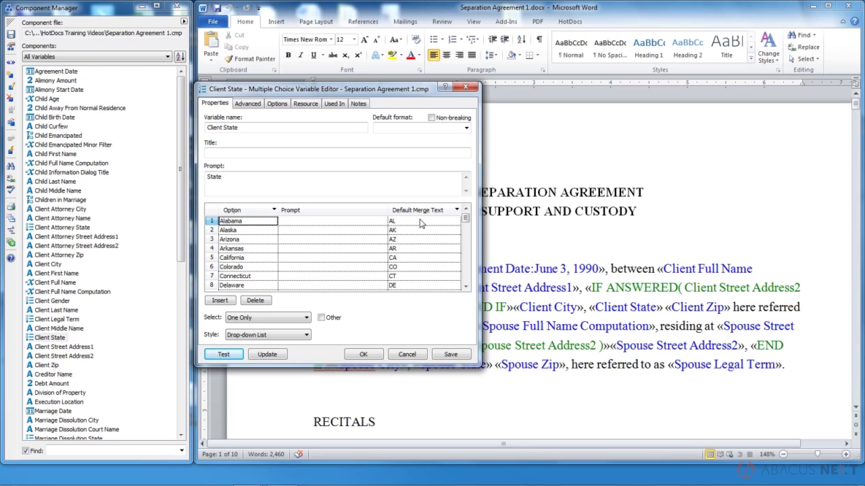
click(408, 221)
right_click(408, 220)
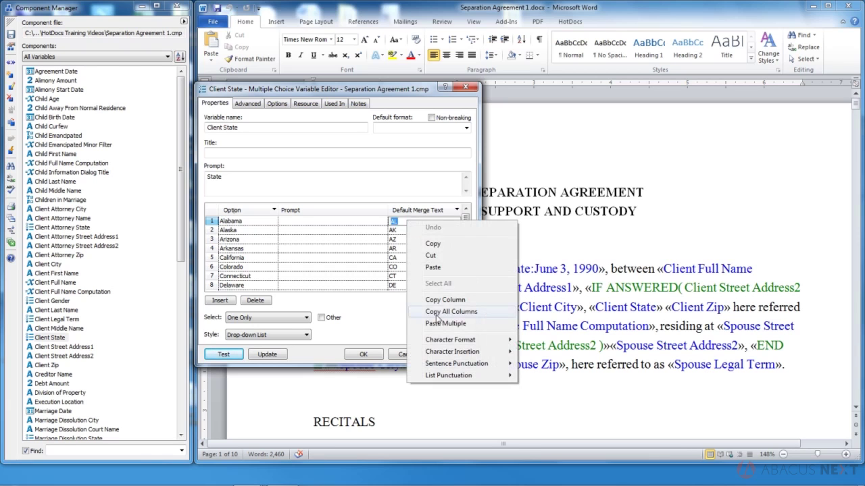
click(441, 301)
Step: Clear Client State's default merge text and refill the column with the copied state abbreviations using Paste Multiple, starting at Alabama
click(410, 220)
click(410, 223)
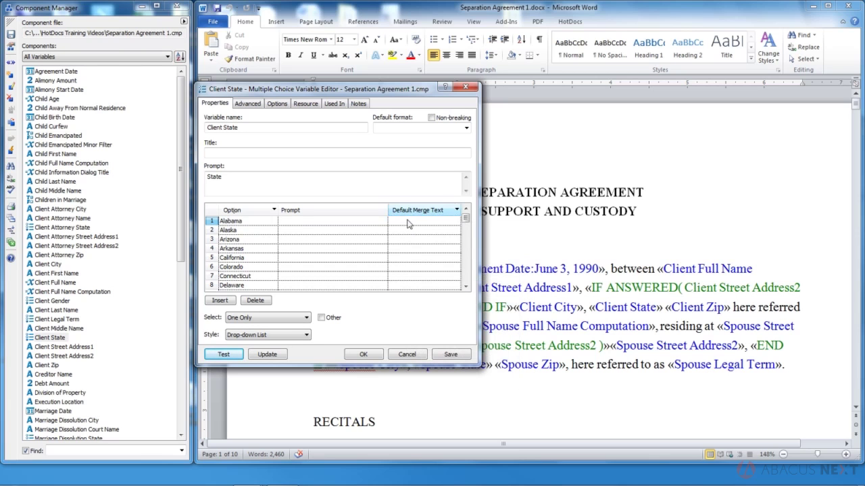
click(409, 220)
click(405, 215)
click(399, 221)
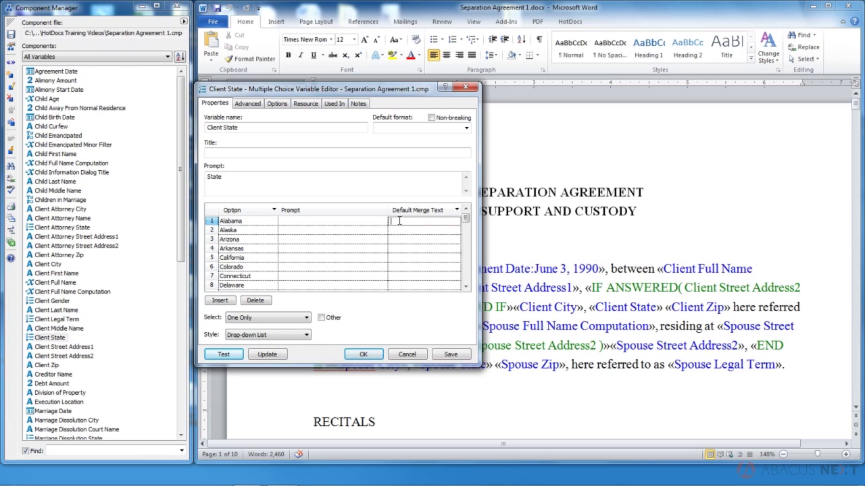
right_click(400, 221)
click(436, 323)
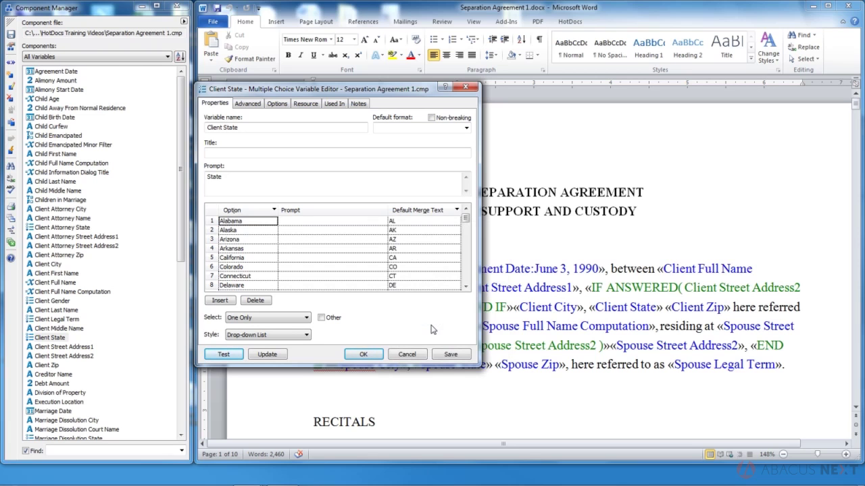
click(427, 210)
click(424, 229)
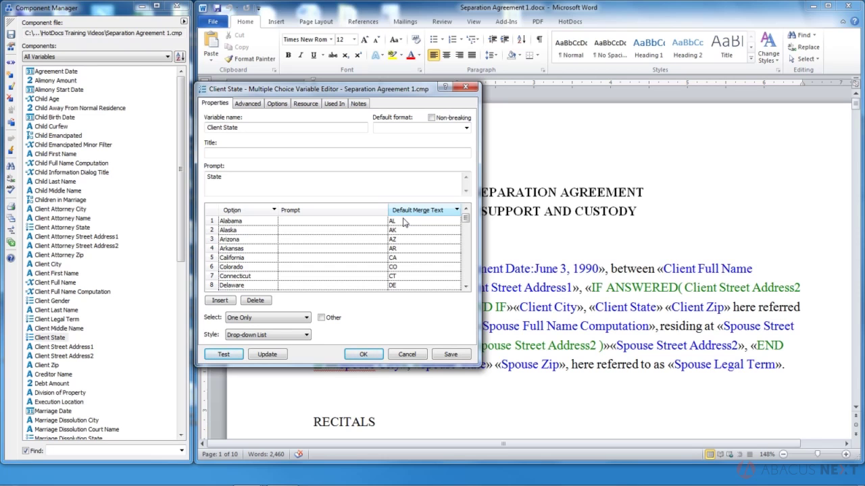
Step: Test the Client State variable with Alabama selected and view the resulting merge text
click(220, 356)
click(248, 92)
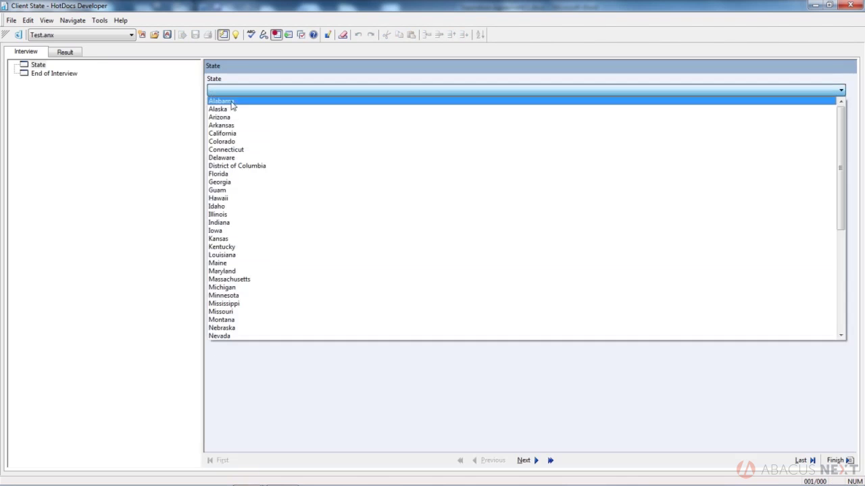
click(230, 103)
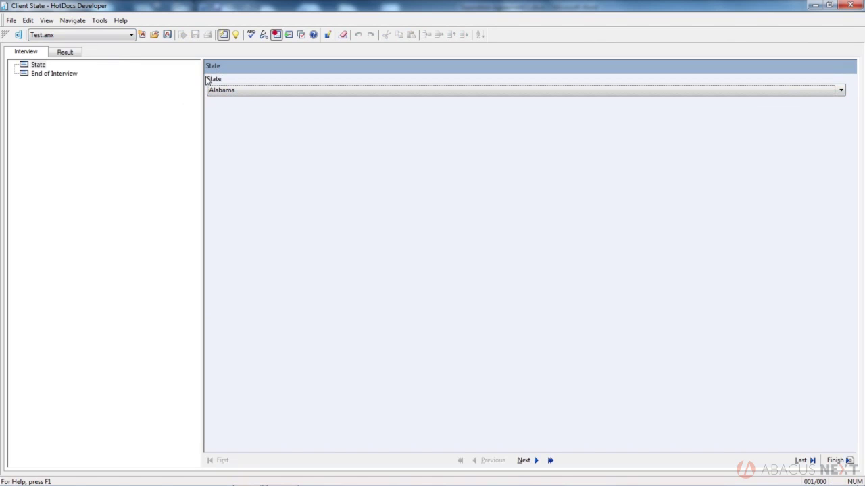
click(66, 52)
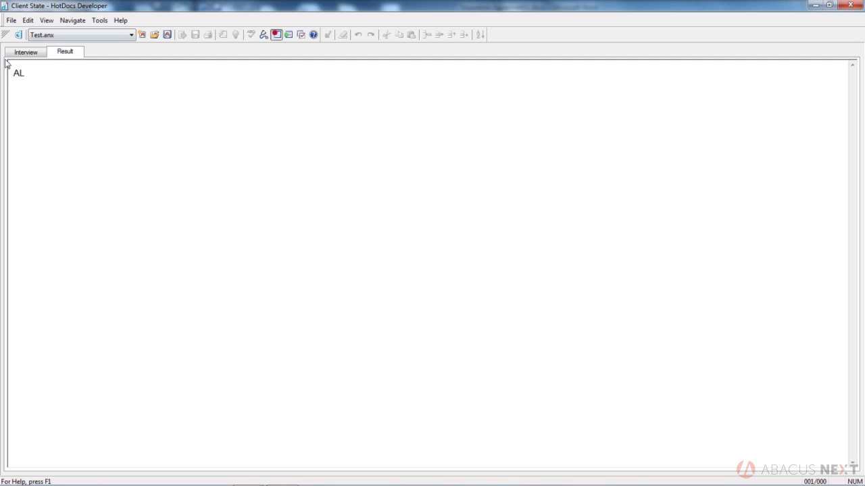
Step: Change the test answer to Colorado and view its result, then close the test without saving answers and close the variable editor
click(26, 52)
click(271, 90)
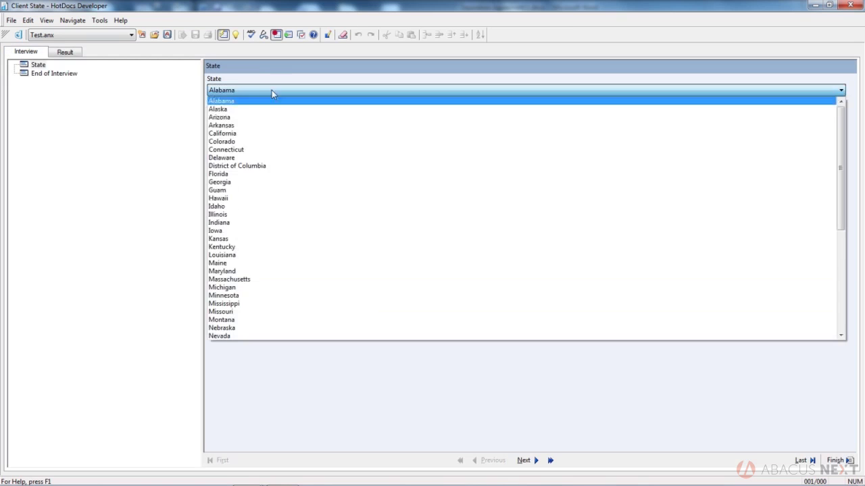
click(241, 141)
click(65, 52)
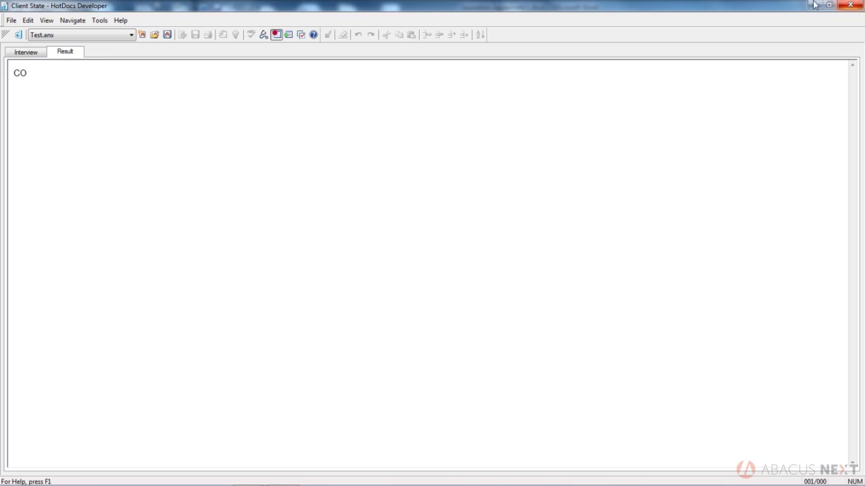
click(850, 5)
click(452, 272)
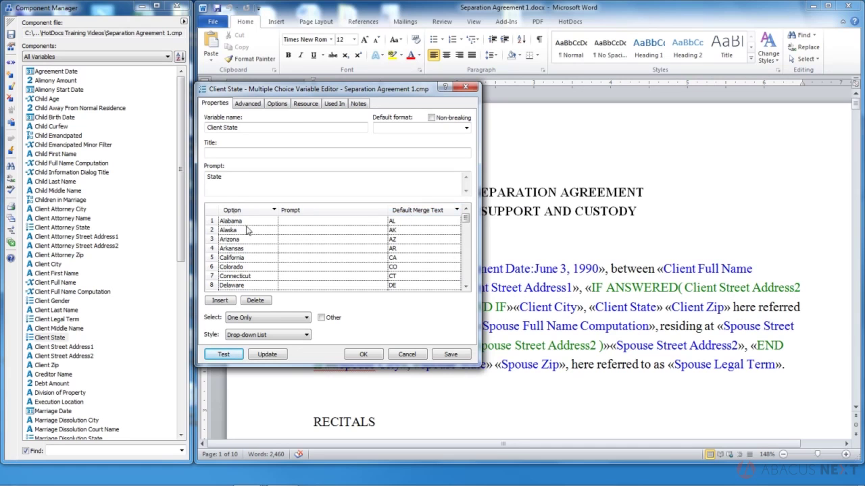
click(407, 355)
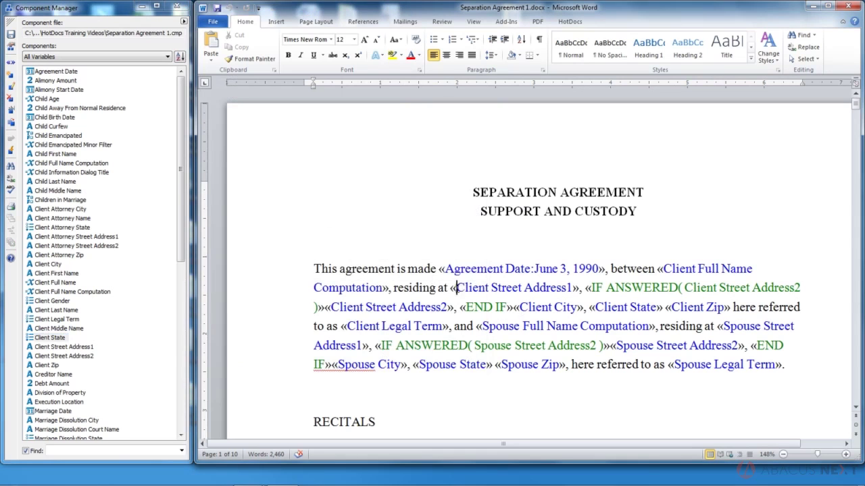
Step: Test-assemble only the agreement passage from Client Full Name Computation through "here referred"
drag(457, 289, 560, 319)
drag(657, 268, 805, 308)
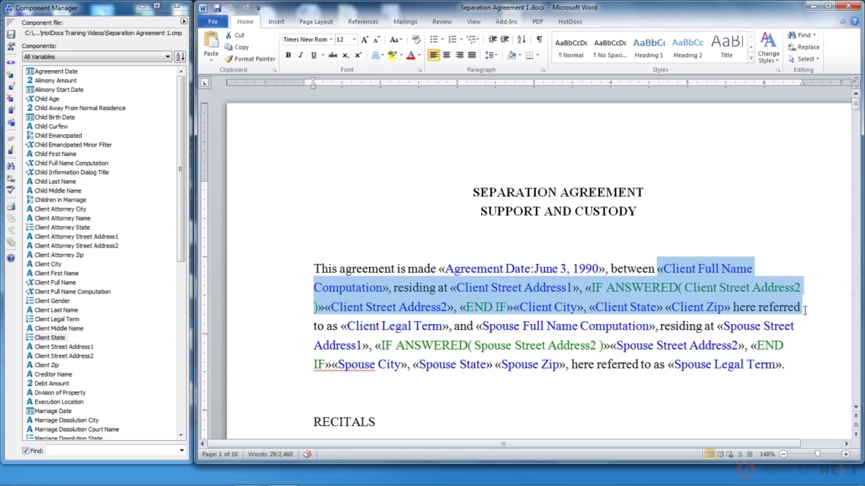
click(569, 21)
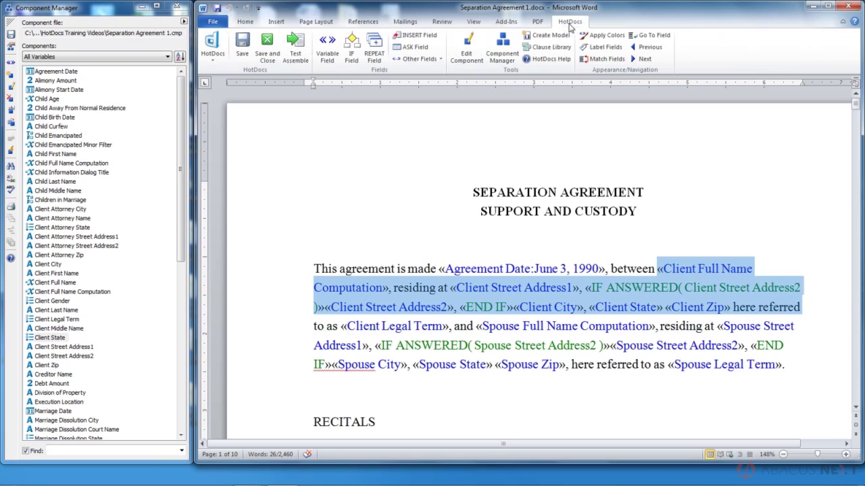
click(298, 57)
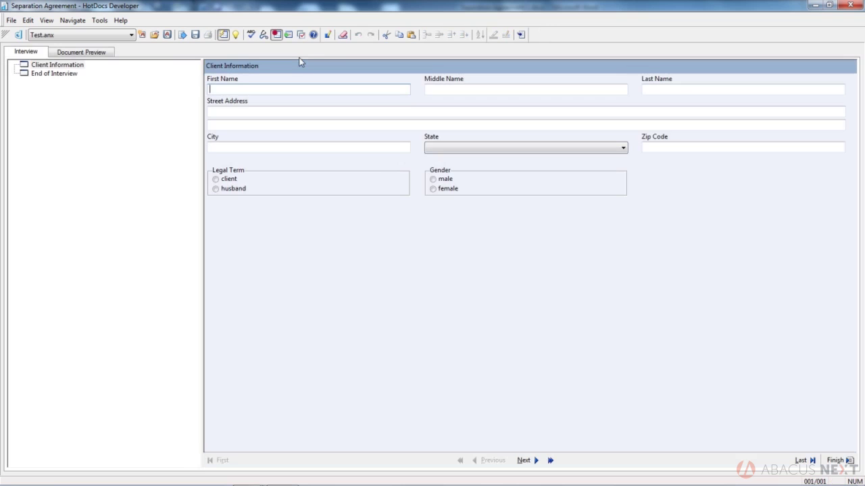
Step: Fill in the client's street address, city and zip code in the test interview, choosing Alabama as the state
click(293, 110)
text(1)
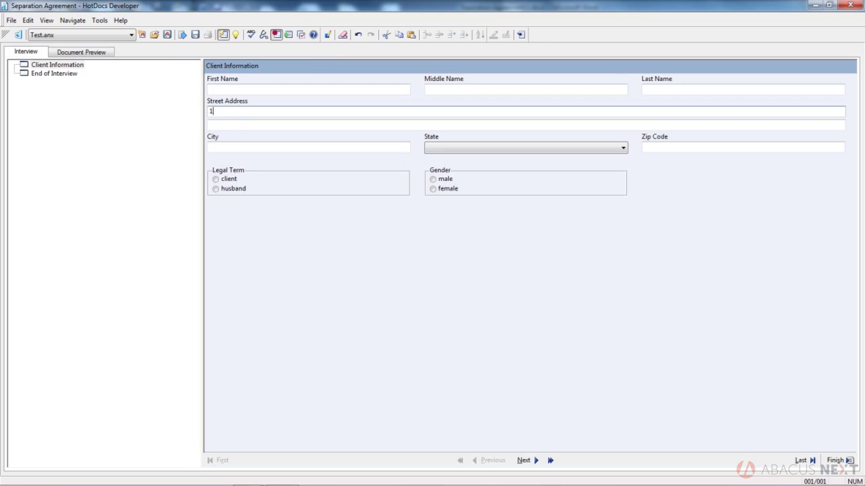
text(11 Main St)
key(Tab)
key(Tab)
text(Here)
key(Tab)
key(Down)
key(Tab)
text(098098)
Step: Preview the assembled passage with the client's address, then close the test without saving and deselect the passage
click(96, 52)
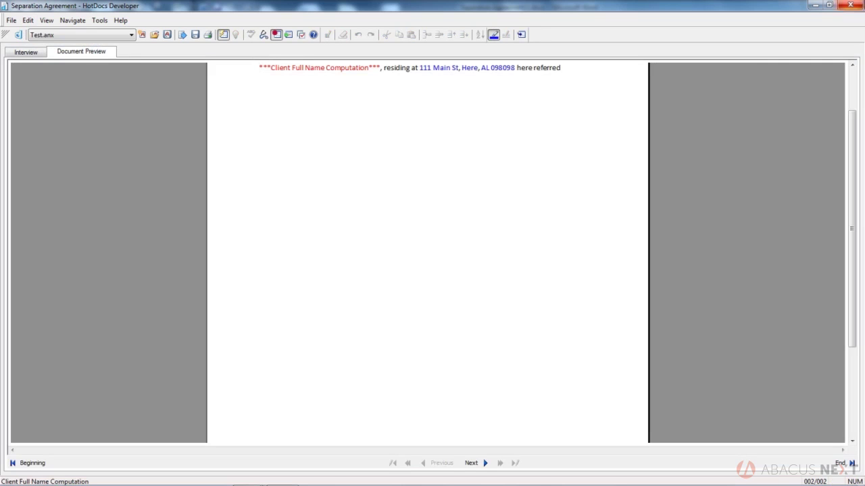
click(850, 5)
click(469, 271)
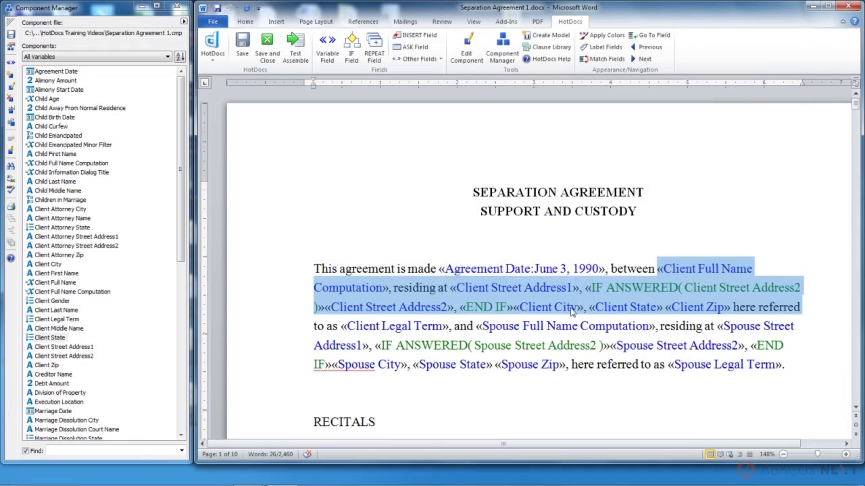
click(565, 307)
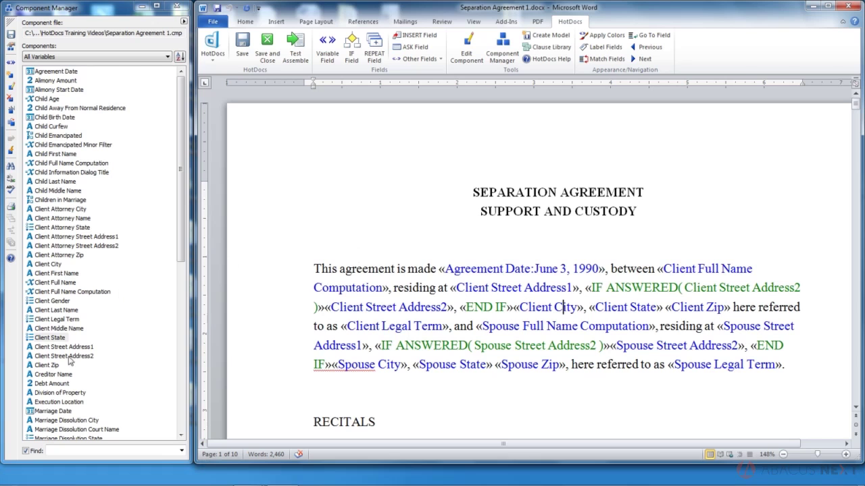
Step: Reopen the Client State variable for editing and clear its default merge text with the blank preset
double_click(52, 337)
click(420, 222)
click(415, 222)
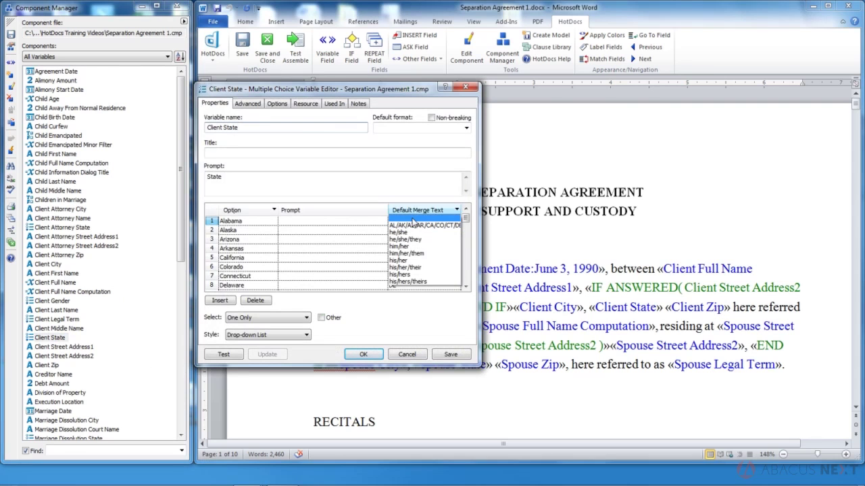
click(413, 220)
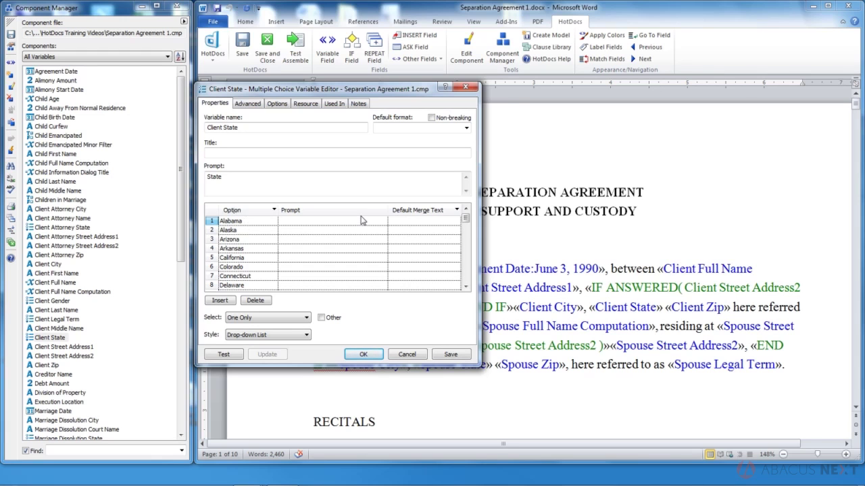
Step: Paste the clipboard contents into Client State's option prompts with Paste Multiple, starting at the Alabama row
click(325, 223)
right_click(301, 220)
click(329, 323)
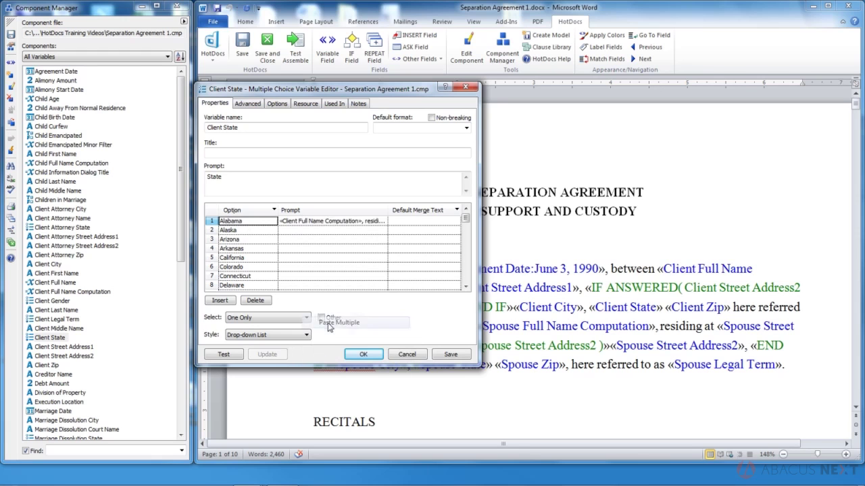
Step: Delete the pasted prompt text from the Alabama option row
click(375, 229)
click(371, 221)
key(Delete)
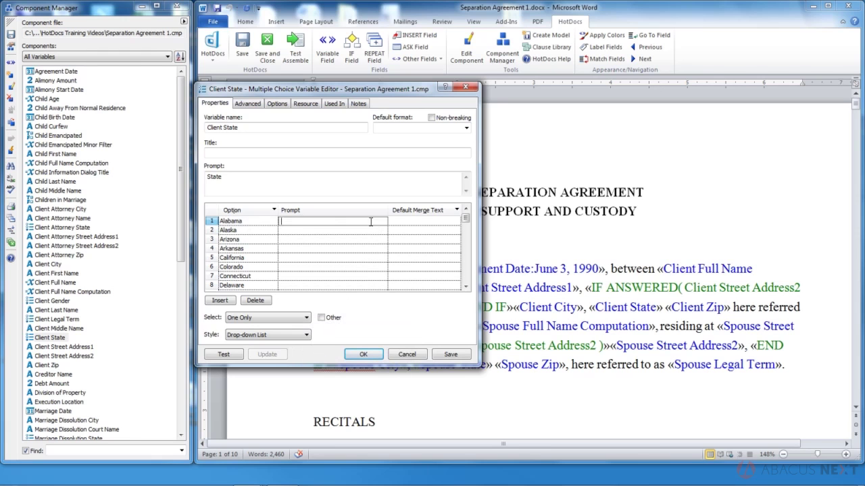
Step: Fill Client State's default merge text with the state abbreviations preset and copy that column
click(433, 212)
click(434, 226)
click(419, 222)
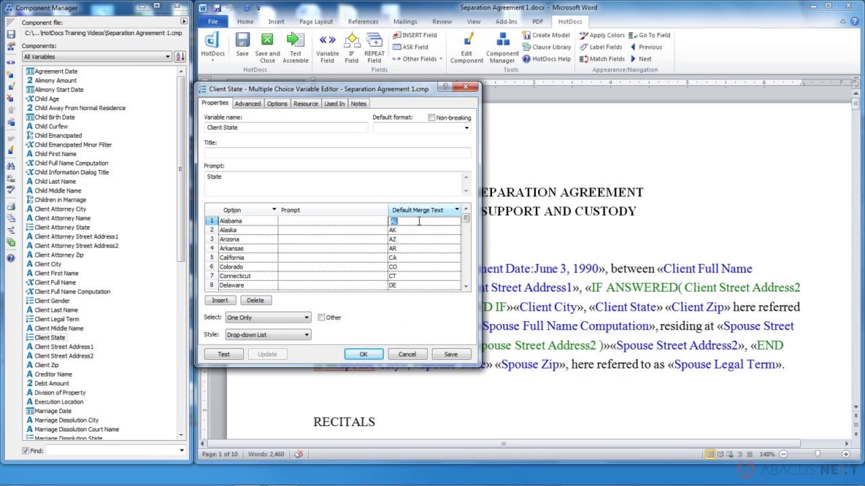
right_click(419, 222)
click(455, 303)
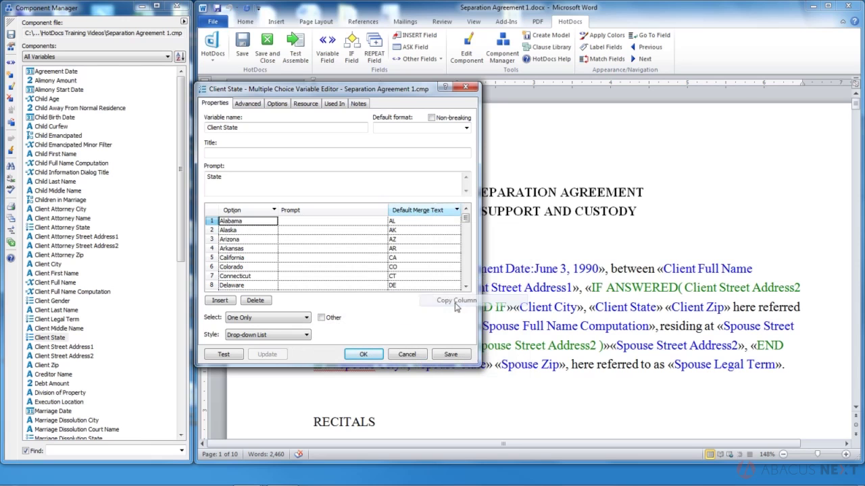
Step: Clear the default merge text with the blank preset and paste the copied abbreviations into the option prompts with Paste Multiple, starting at Alabama
click(423, 208)
click(423, 220)
click(305, 223)
right_click(305, 223)
click(333, 325)
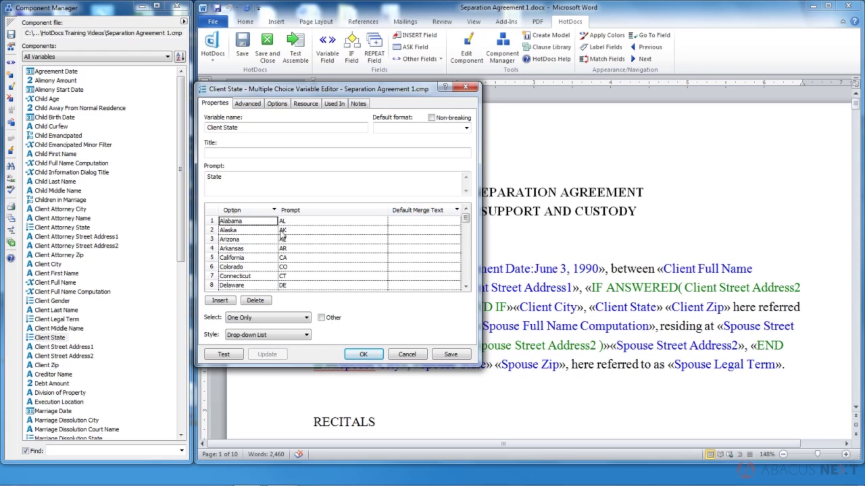
Step: Test the Client State variable with AL chosen, view the merged result, and close the test without saving
click(224, 354)
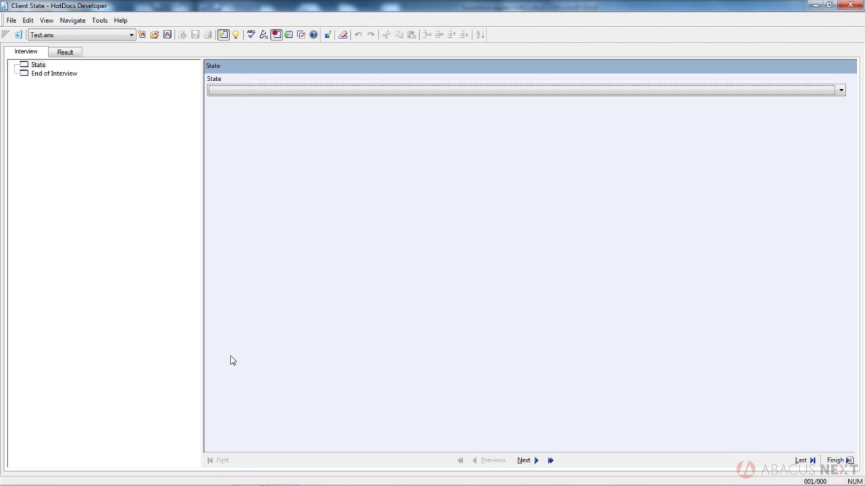
click(230, 90)
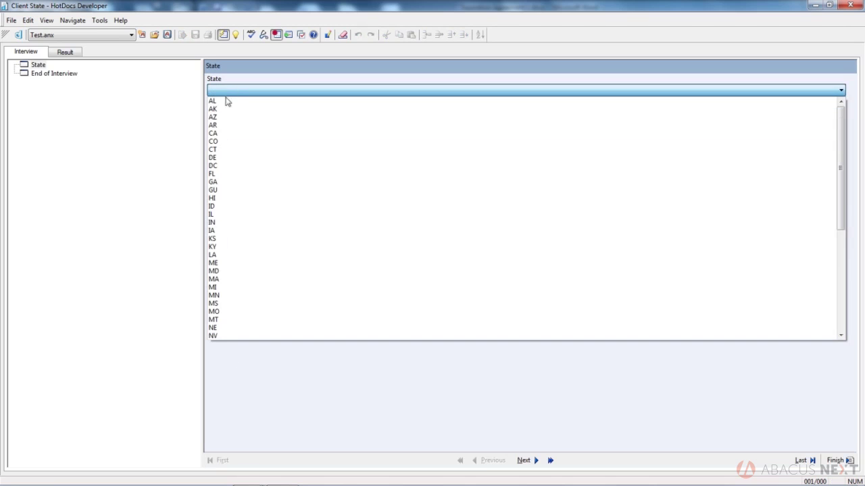
click(226, 102)
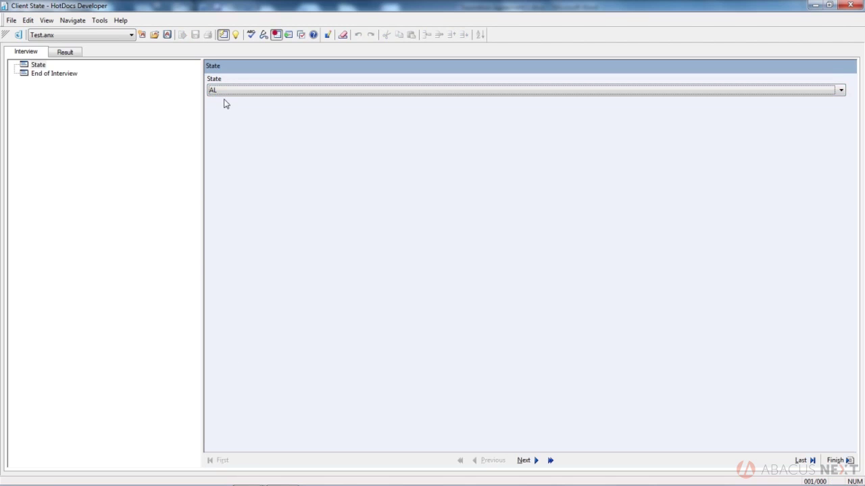
click(65, 52)
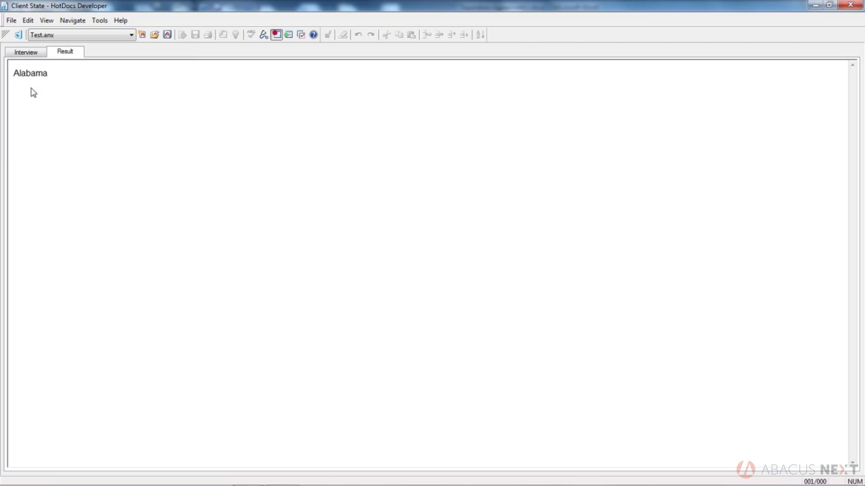
click(857, 5)
click(466, 273)
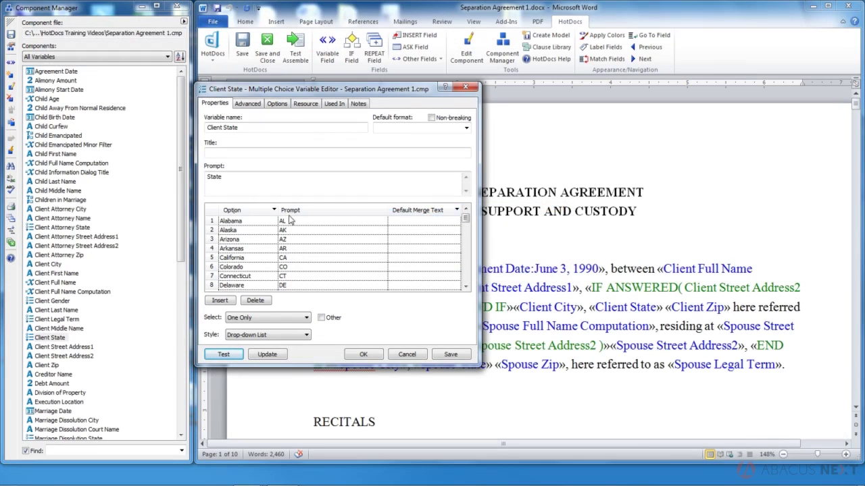
Step: Refill the default merge text with the state abbreviations preset and test the merged result for AL, closing the test without saving
click(410, 211)
click(410, 227)
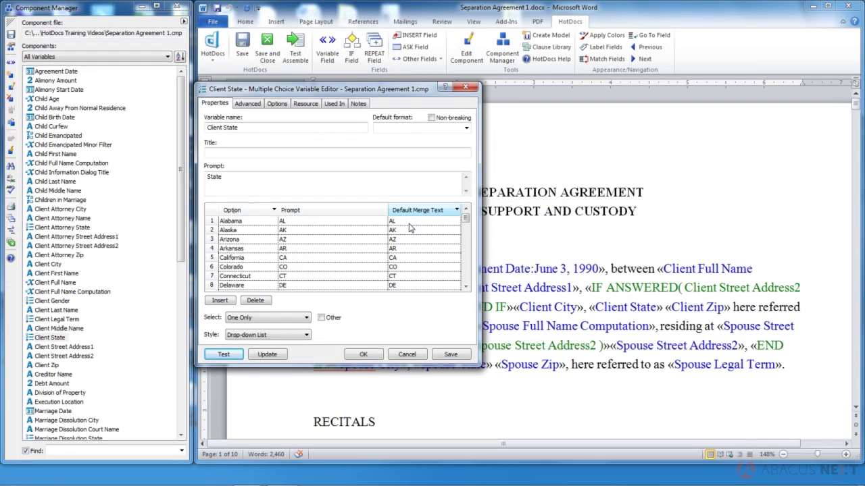
click(224, 354)
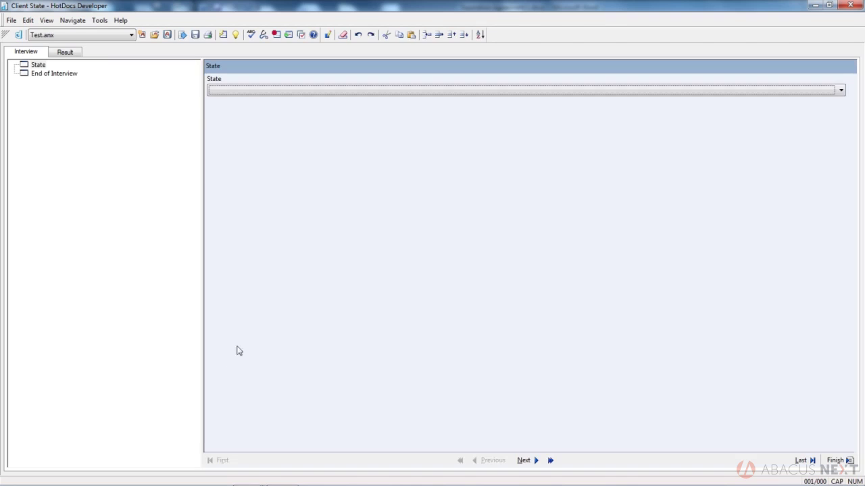
click(239, 96)
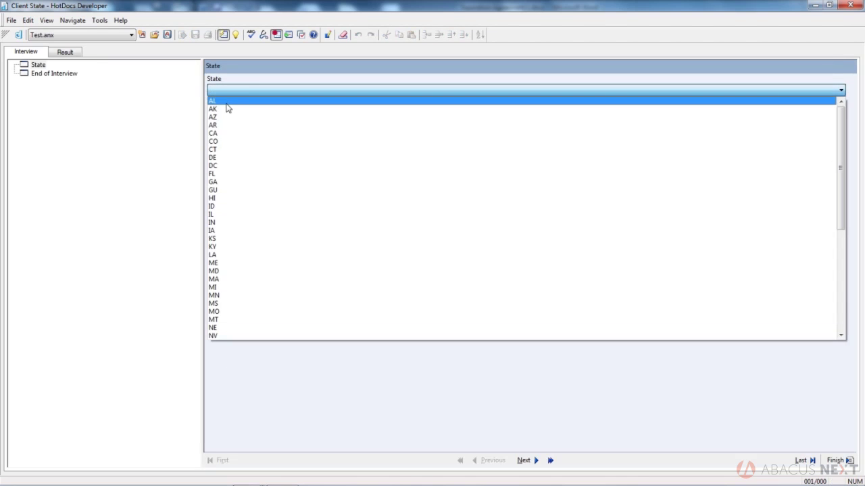
key(Return)
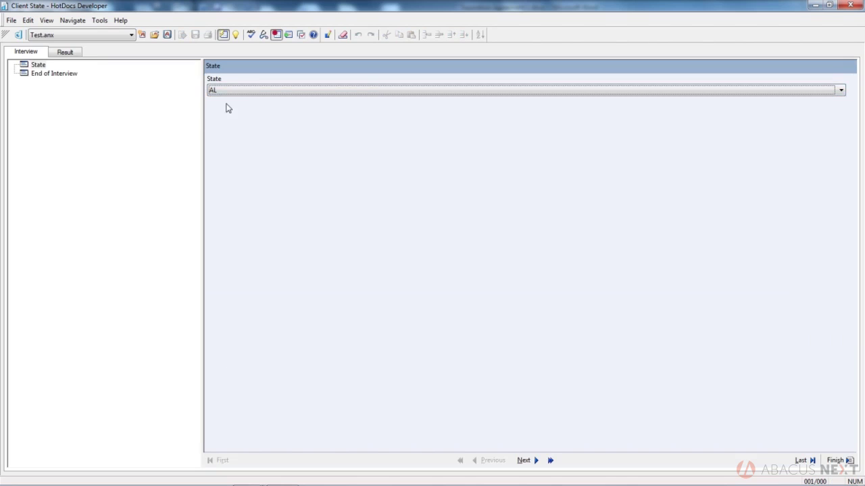
click(66, 52)
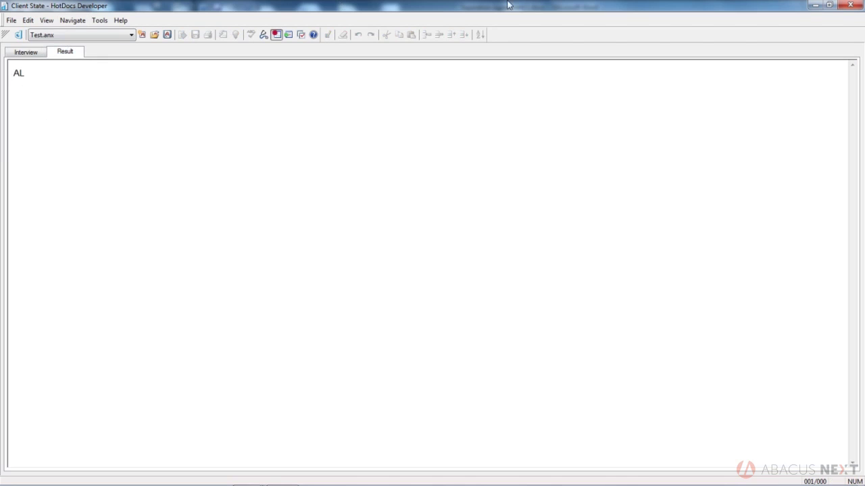
click(850, 5)
click(454, 272)
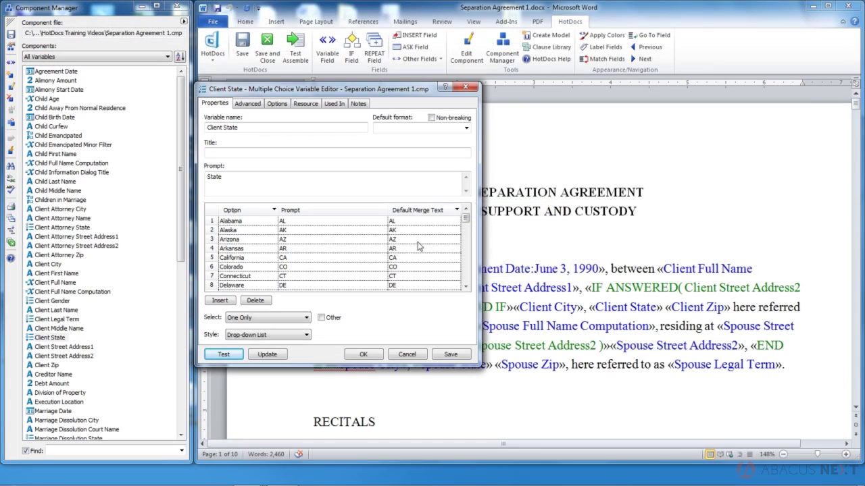
click(404, 221)
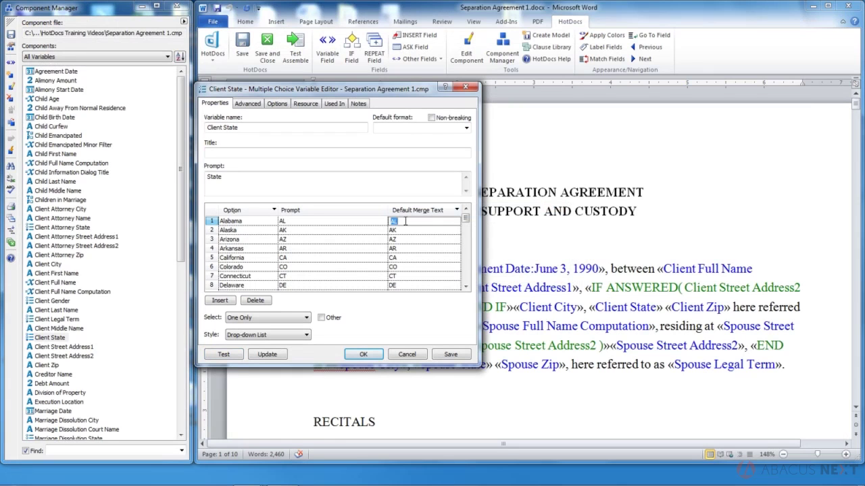
click(233, 219)
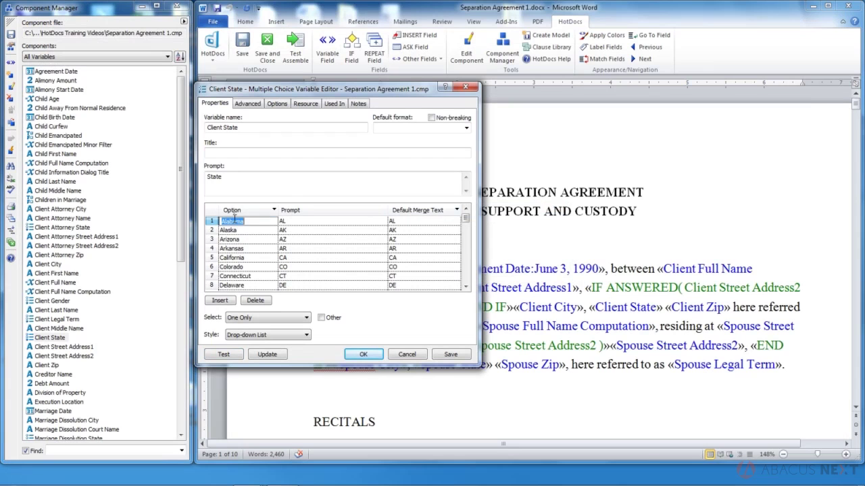
click(293, 221)
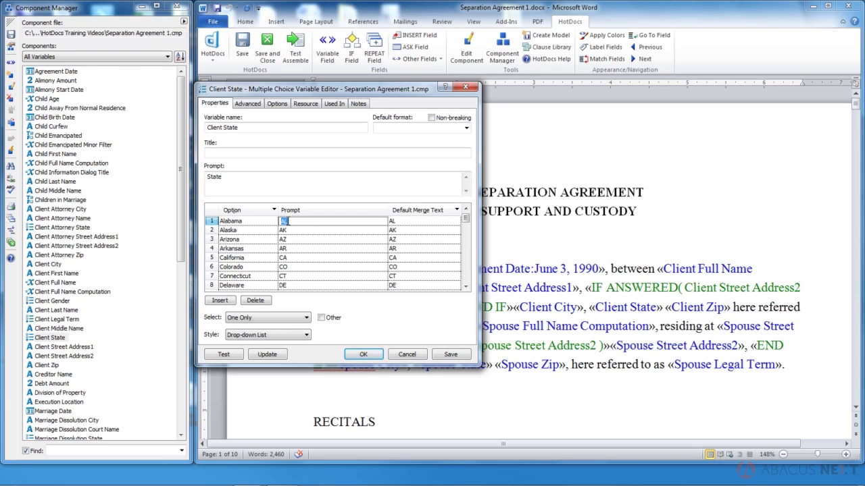
click(250, 221)
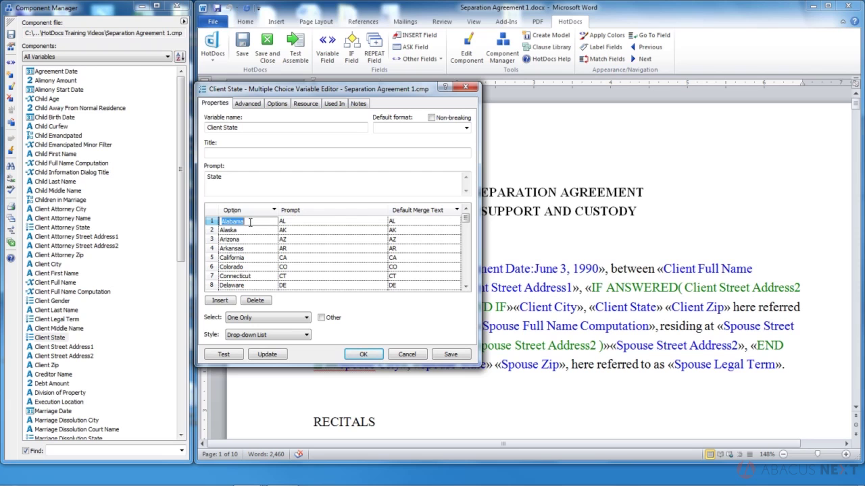